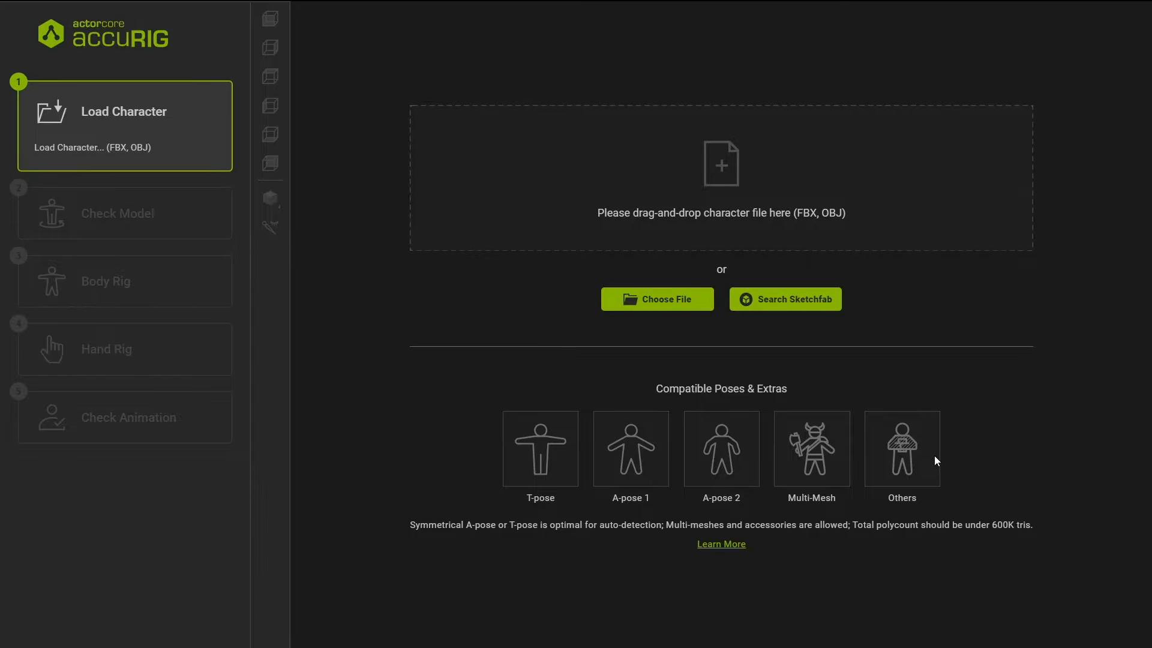
Step: Switch to Blender and export the selected Deadpool mesh as Deadpool lite.fbx into the deadpool folder
key(super+Tab)
click(534, 163)
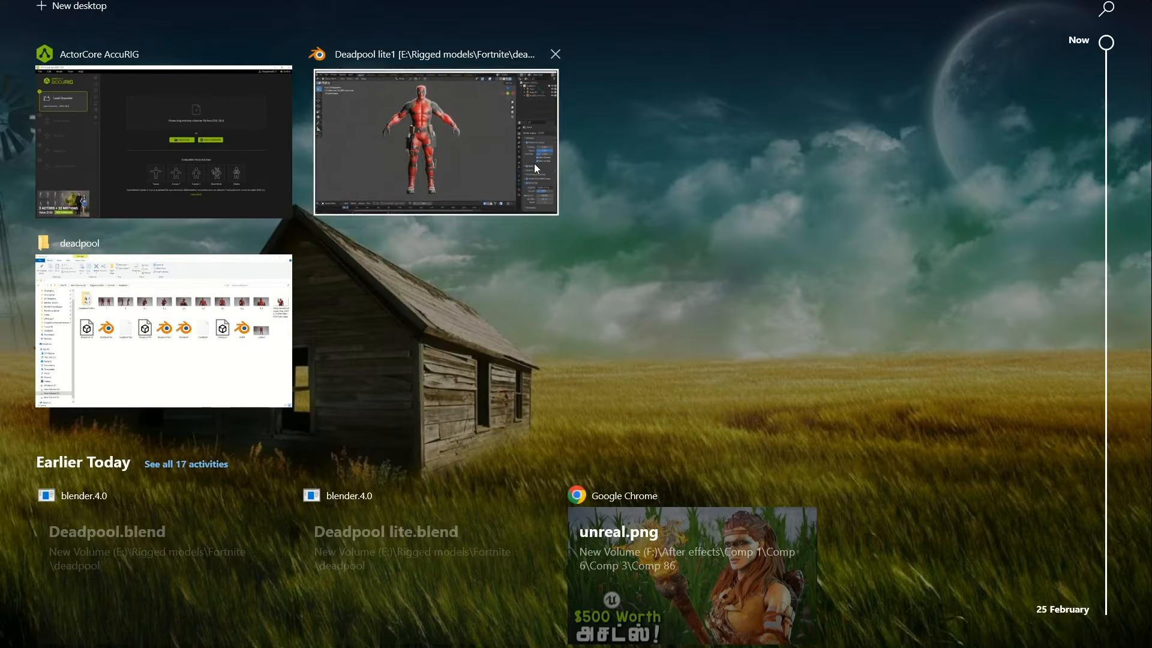
middle_drag(535, 277, 550, 298)
click(519, 221)
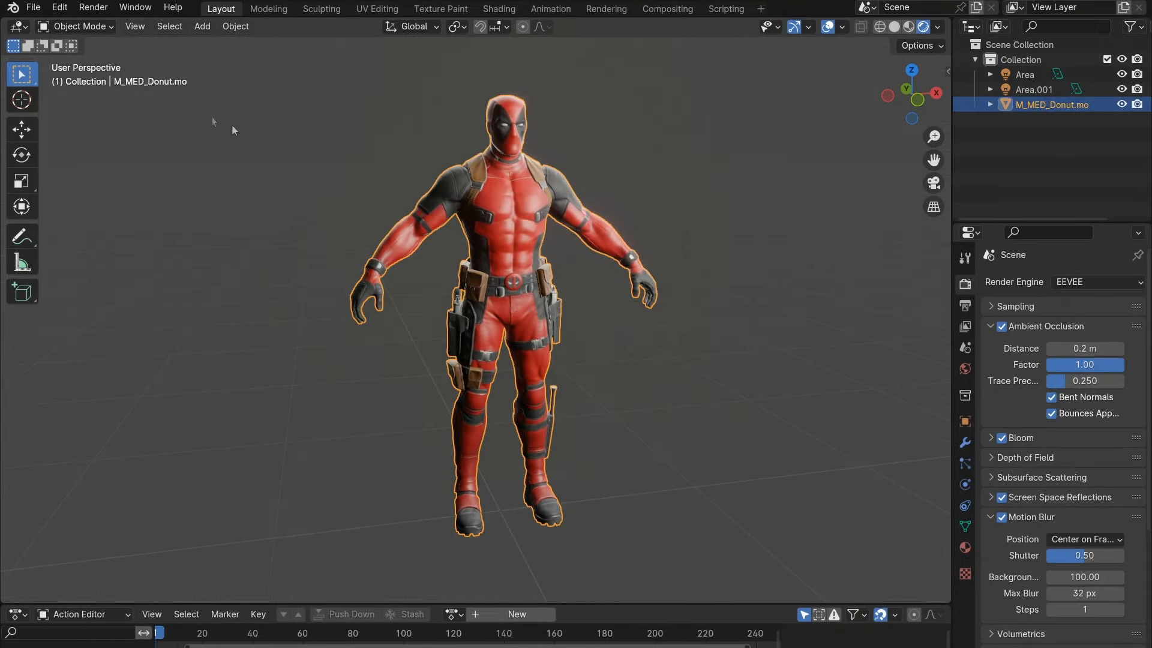
click(33, 7)
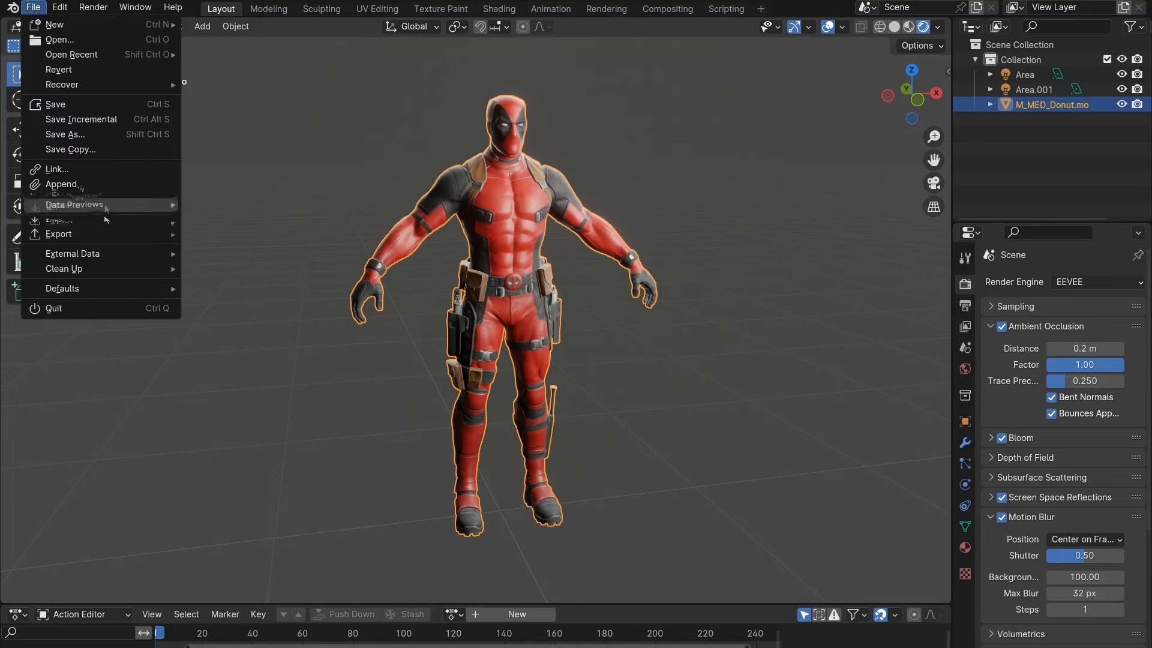
mouse_move(173, 239)
click(236, 369)
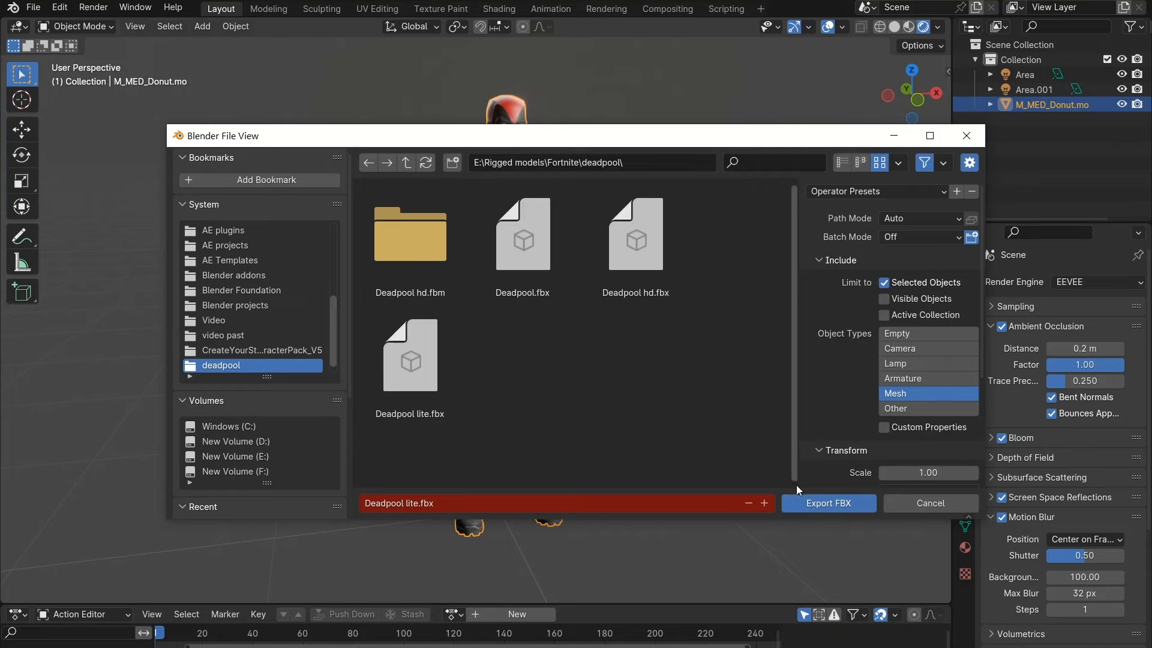
click(816, 504)
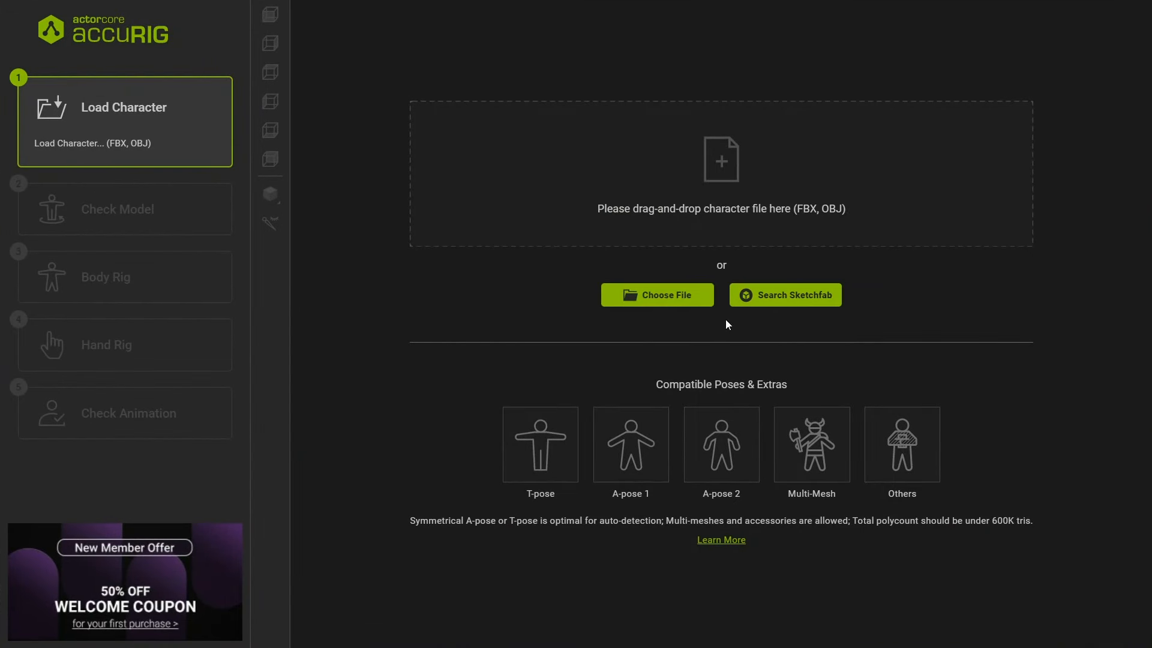
Step: Load the Deadpool lite character into AccuRIG and generate its body rig joints
click(703, 303)
double_click(338, 120)
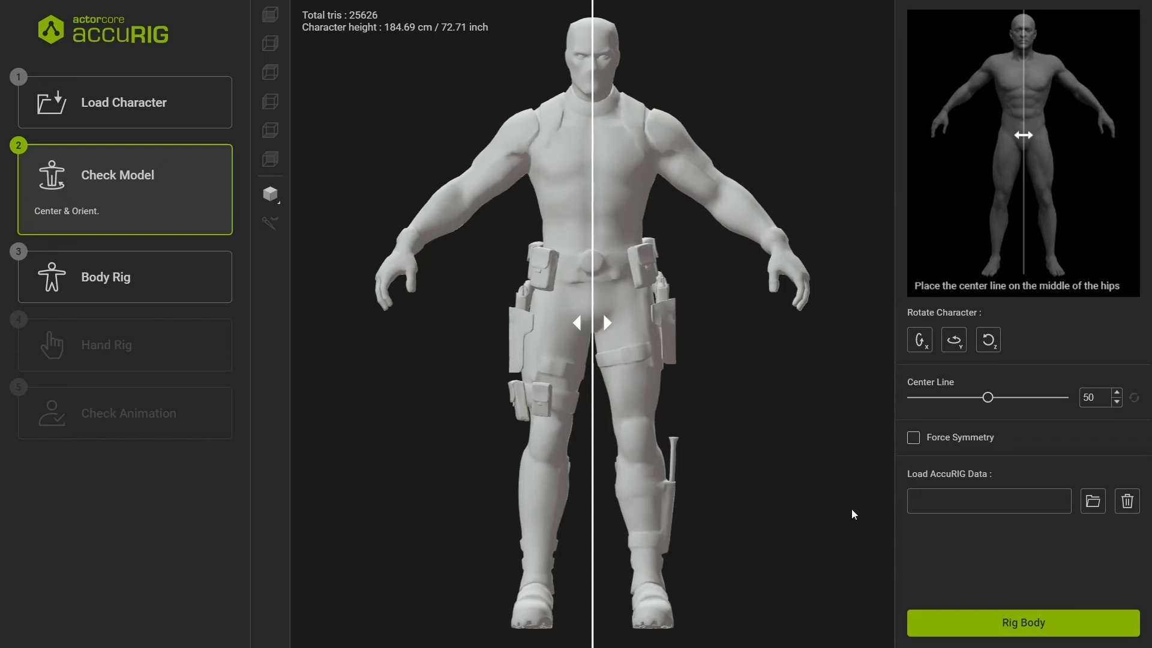
click(991, 619)
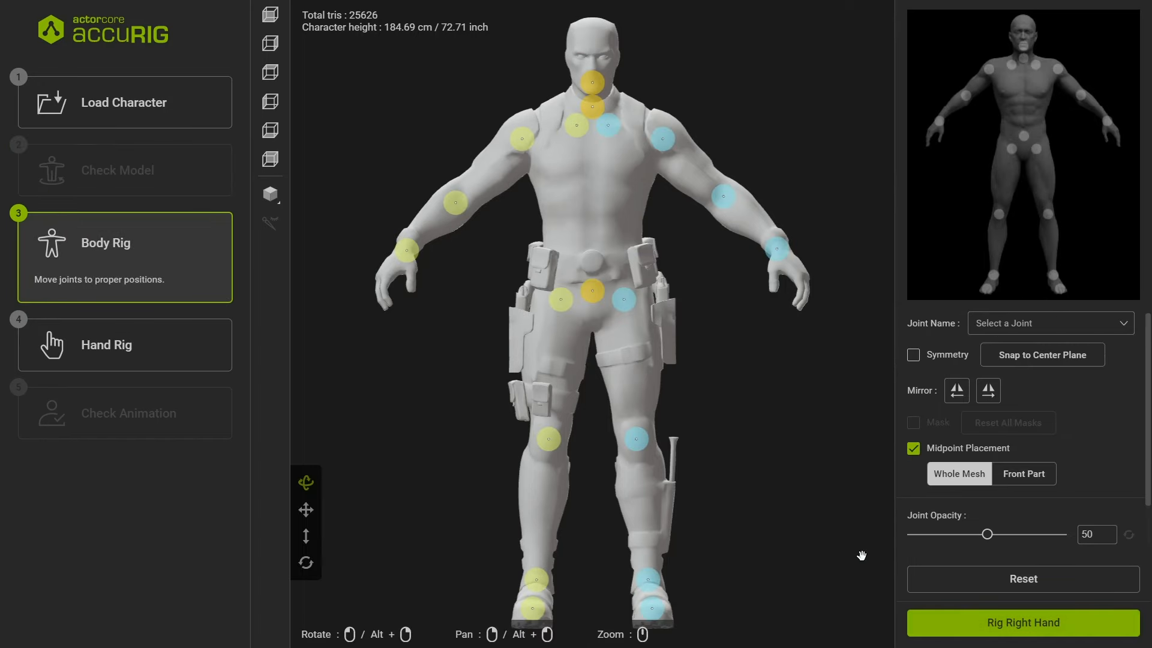
Step: Move both collarbone joints slightly outward and upward on the character's chest with Symmetry enabled
drag(742, 368, 734, 403)
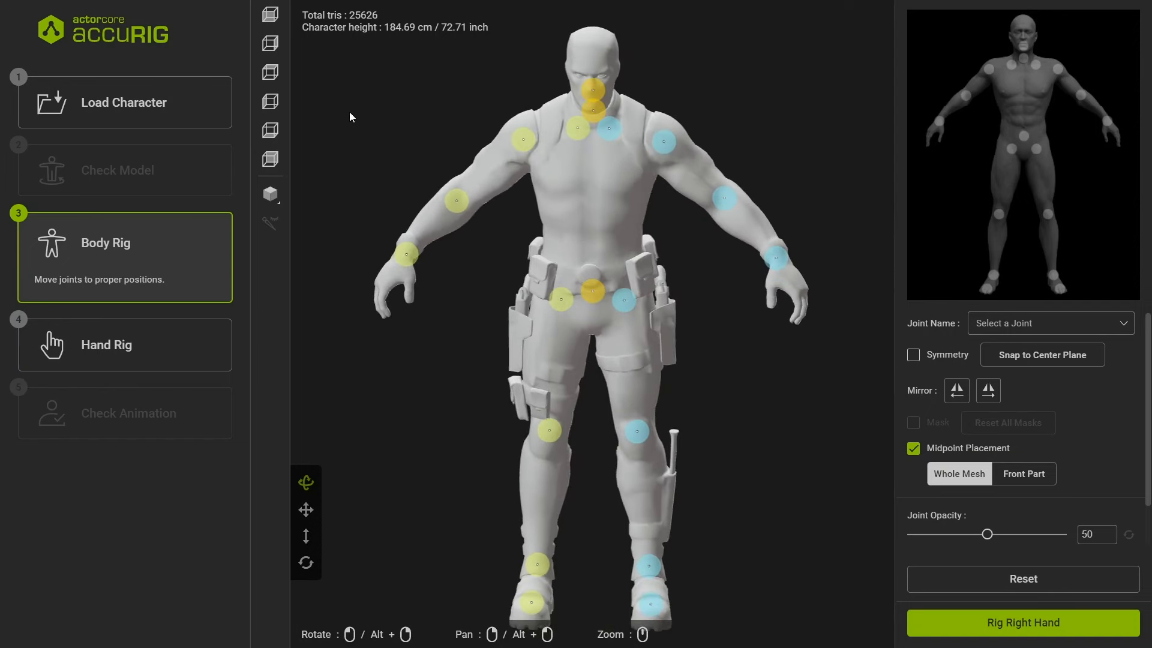
click(273, 23)
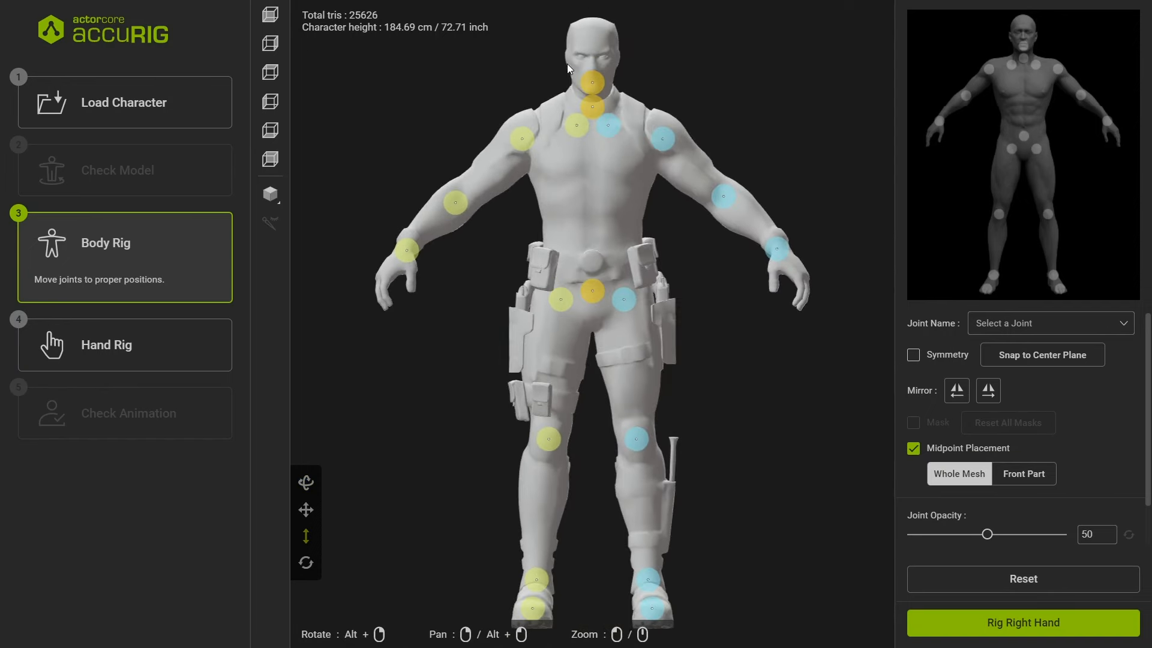
scroll(471, 172, up, 5)
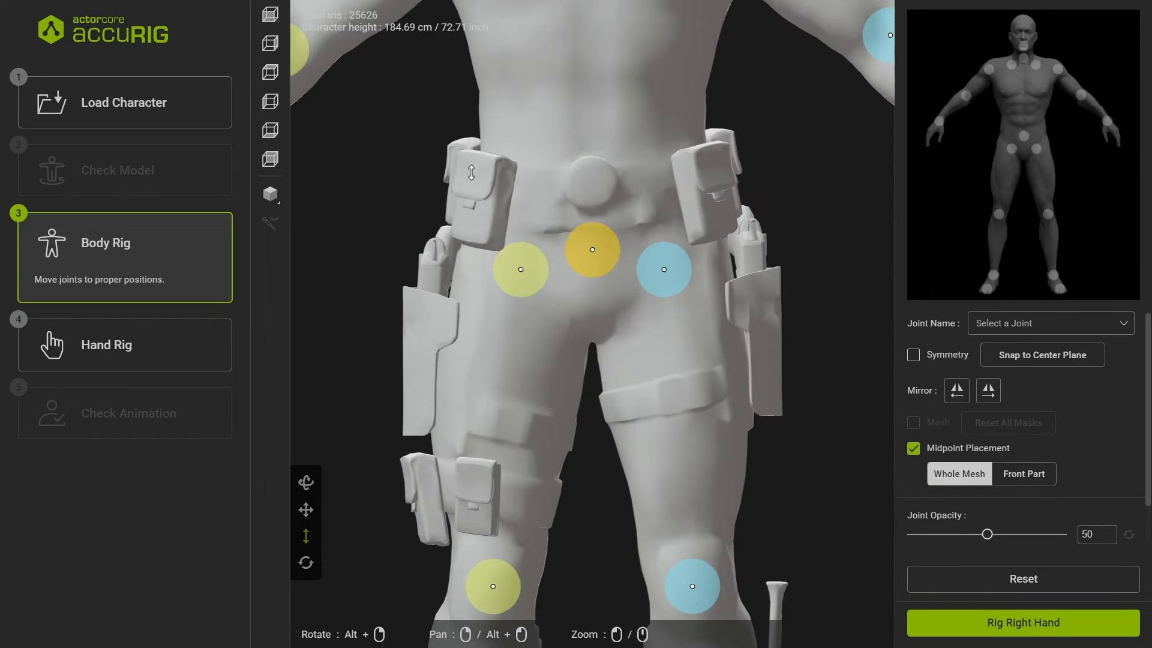
middle_drag(422, 102, 425, 473)
scroll(463, 176, up, 1)
mouse_move(585, 174)
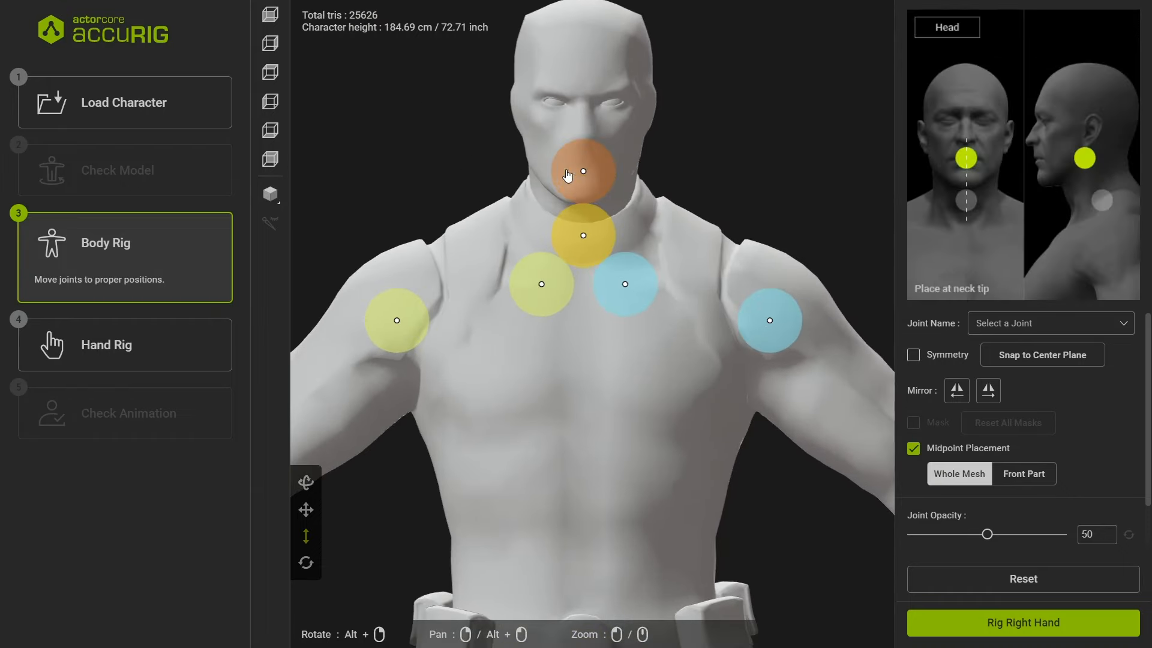
click(583, 235)
drag(541, 283, 510, 271)
drag(625, 283, 655, 274)
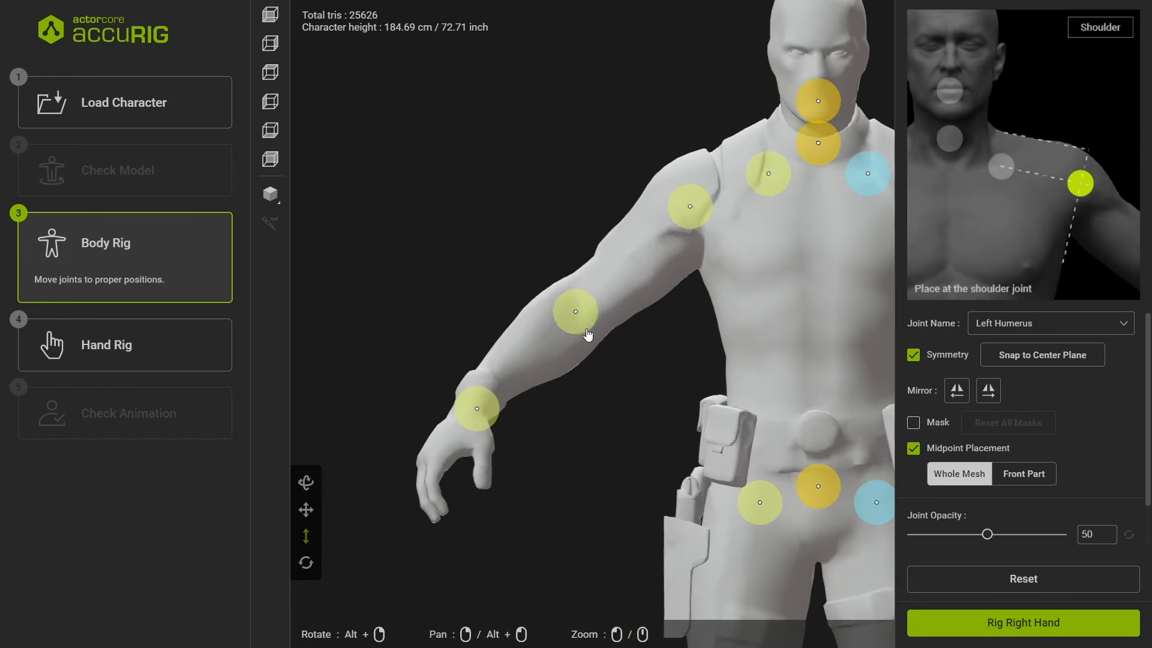
Step: Check the arm joint placement and raise the pelvis joint to the belt buckle
mouse_move(578, 321)
alt+drag(617, 371, 607, 424)
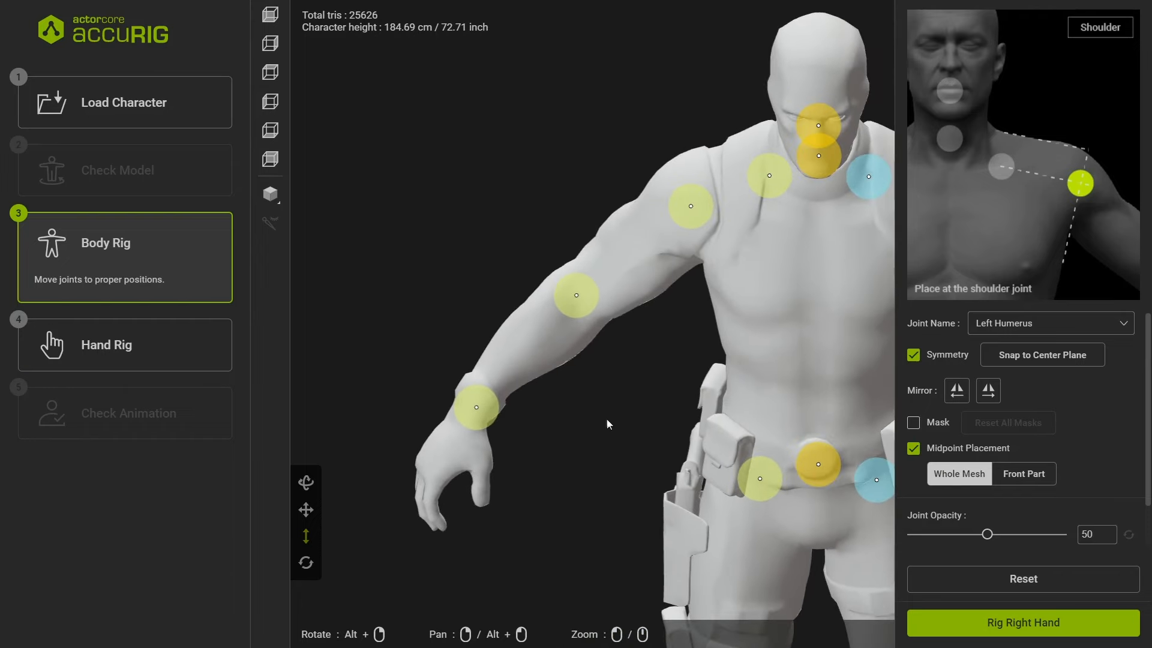
middle_drag(618, 432, 381, 249)
scroll(354, 135, down, 2)
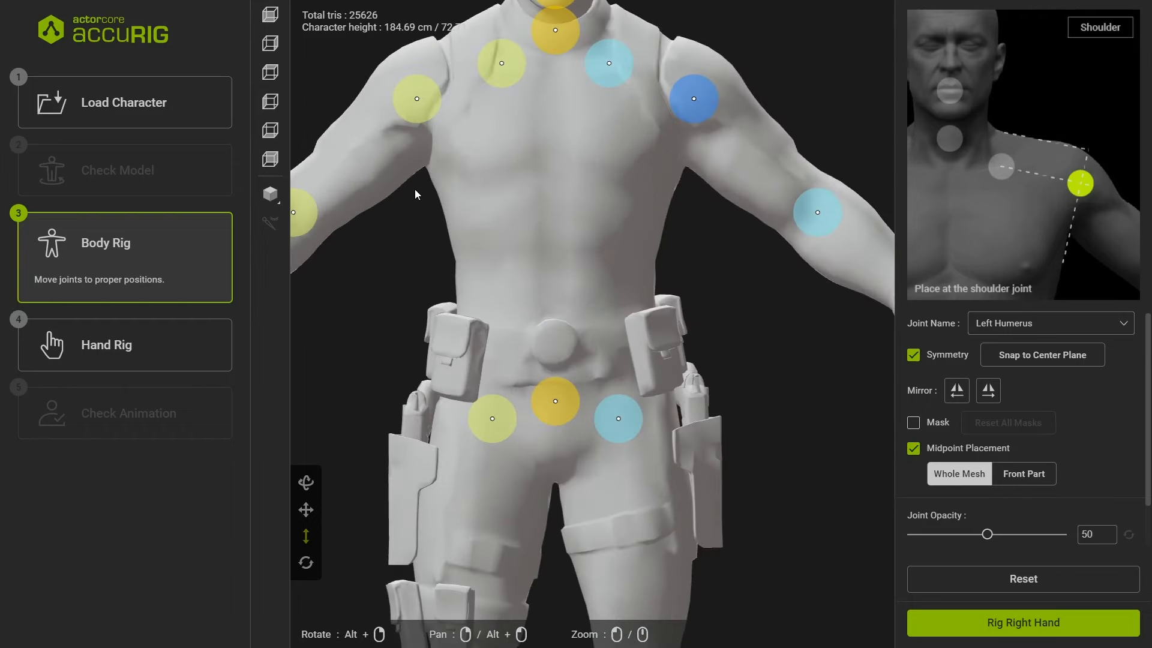
scroll(423, 198, up, 1)
middle_drag(445, 154, 522, 113)
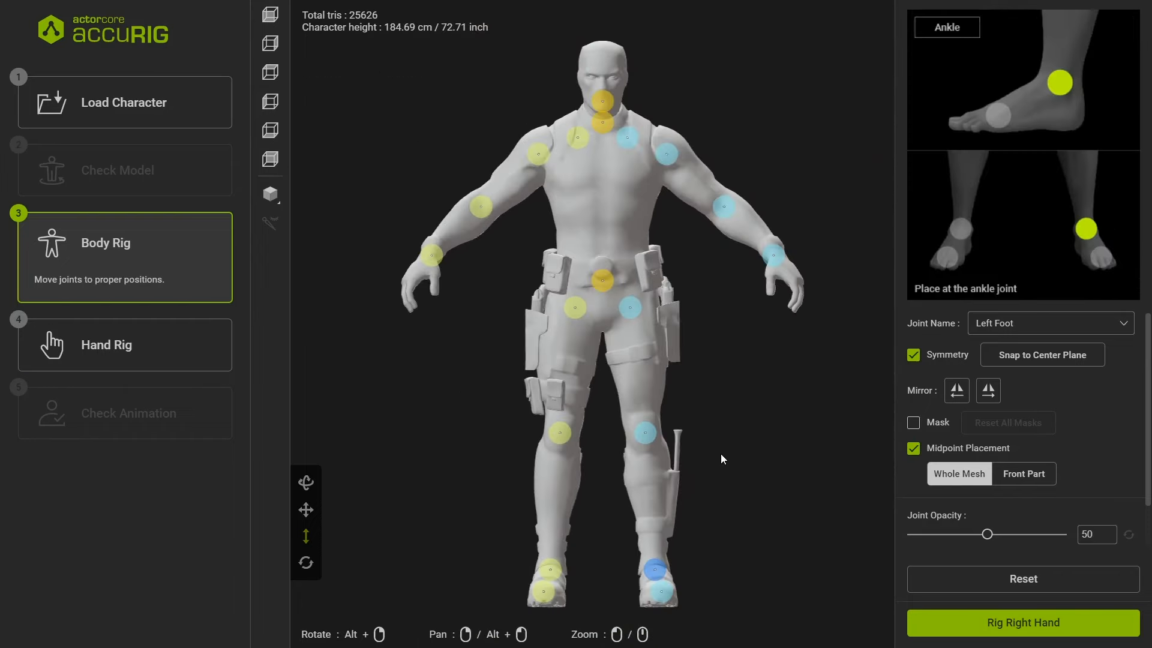
Step: Start the right-hand rig with the number of fingers set to 5
click(1029, 625)
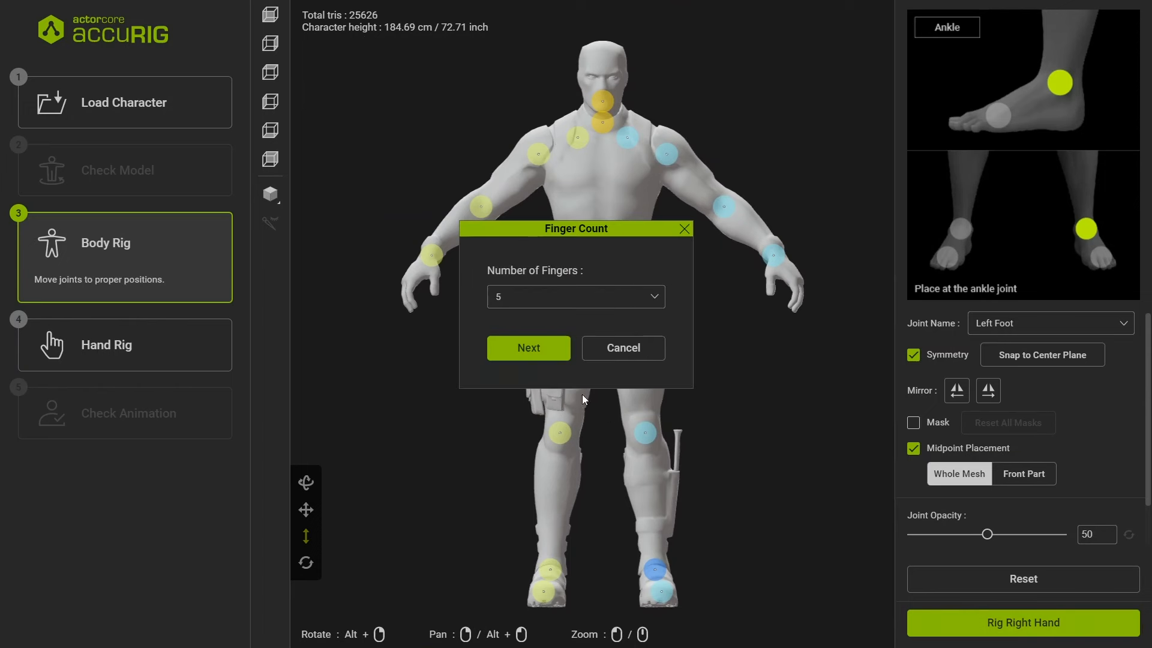
click(515, 300)
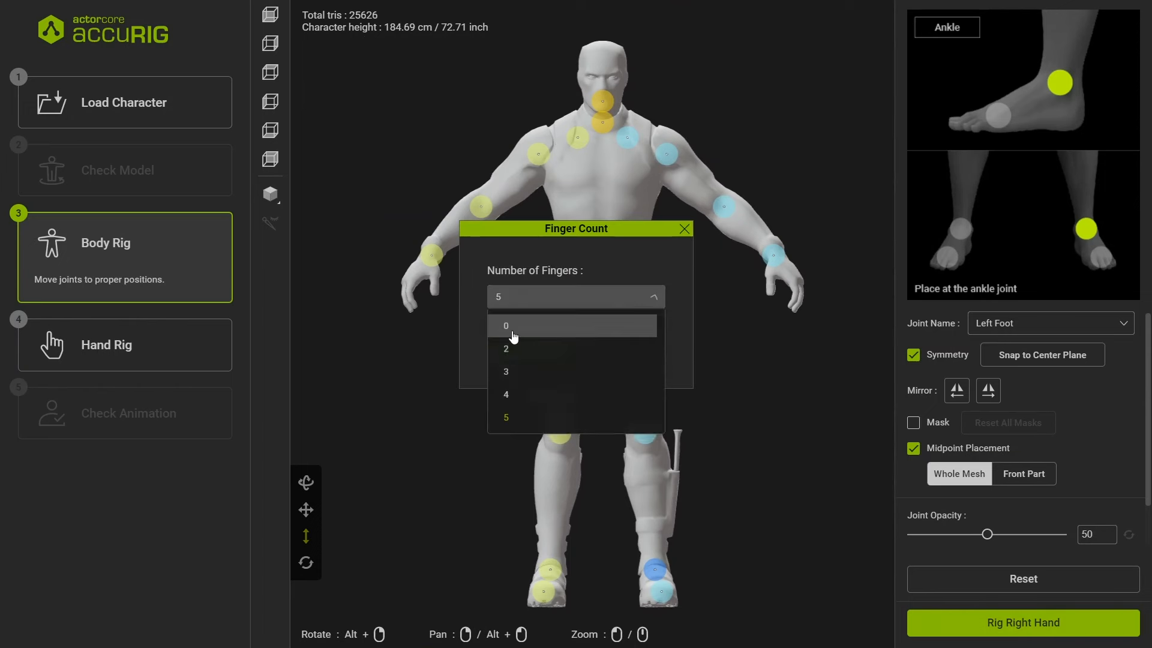
click(535, 423)
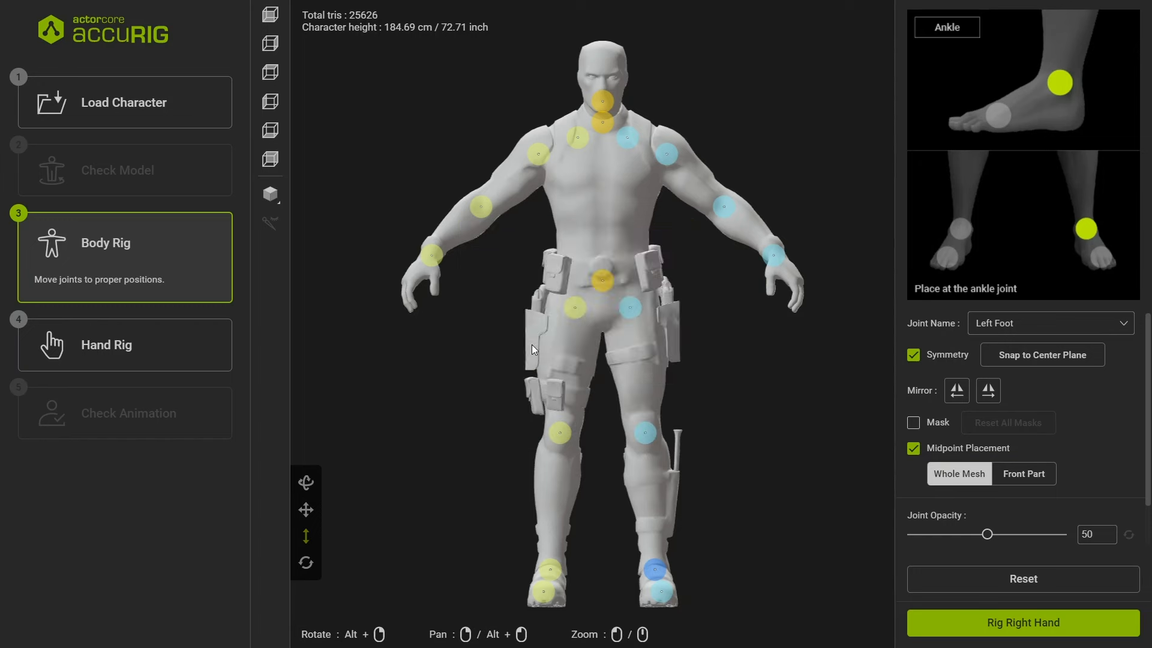
click(532, 346)
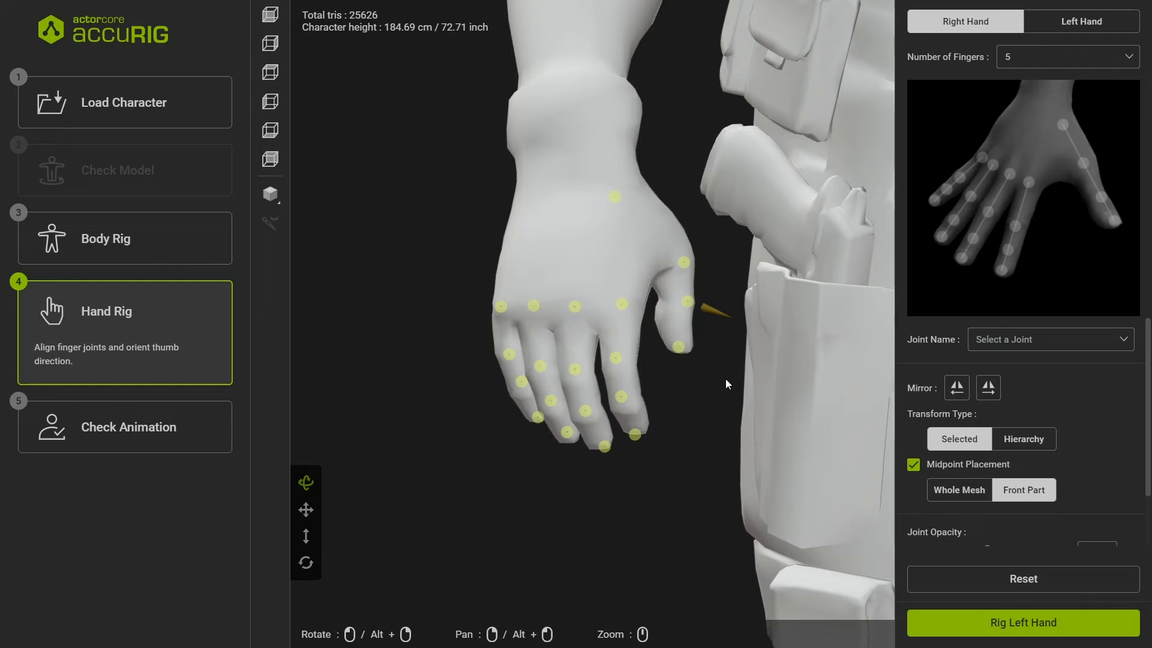
Step: Adjust the thumb base joint on the right hand and proceed to the left-hand rig
drag(724, 350, 649, 320)
click(626, 198)
mouse_move(645, 220)
mouse_down()
mouse_move(641, 240)
mouse_move(740, 198)
mouse_move(637, 234)
mouse_up()
click(972, 633)
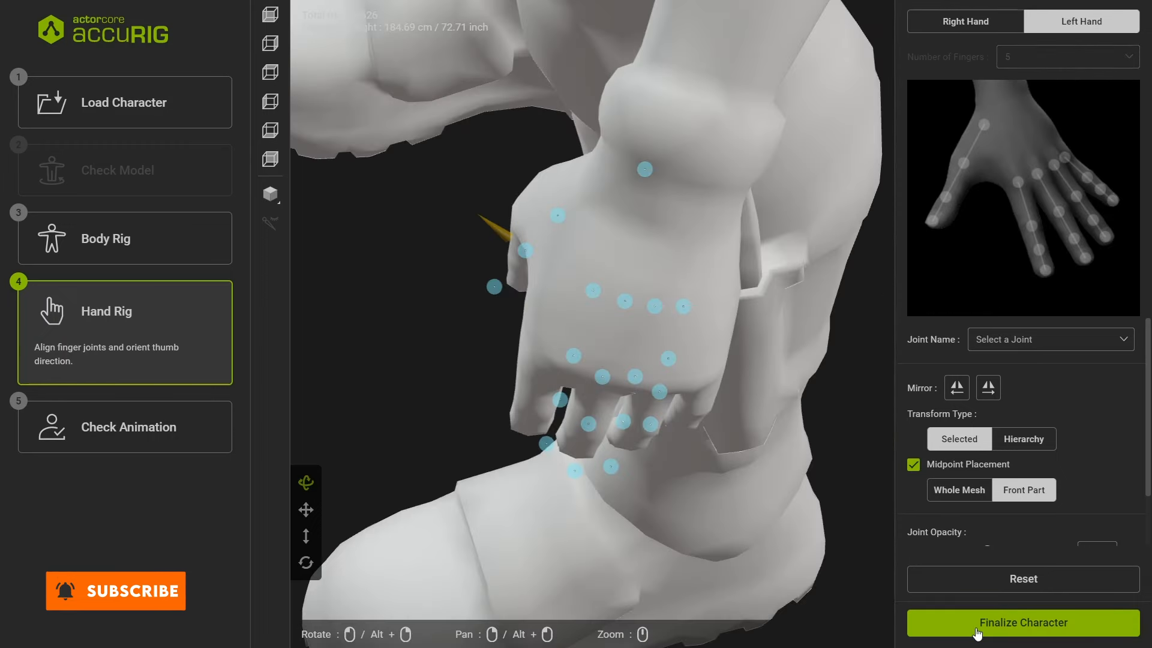
Step: Mirror the finger joints from the right hand to the left hand and finalize the character
drag(765, 440, 970, 419)
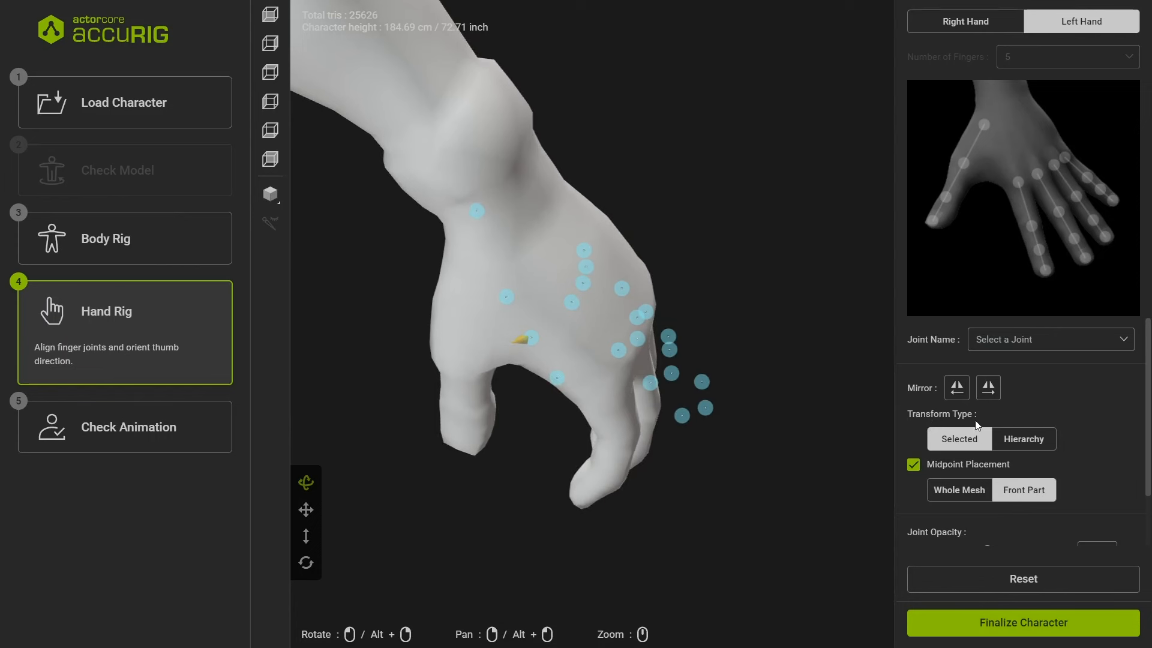
click(987, 391)
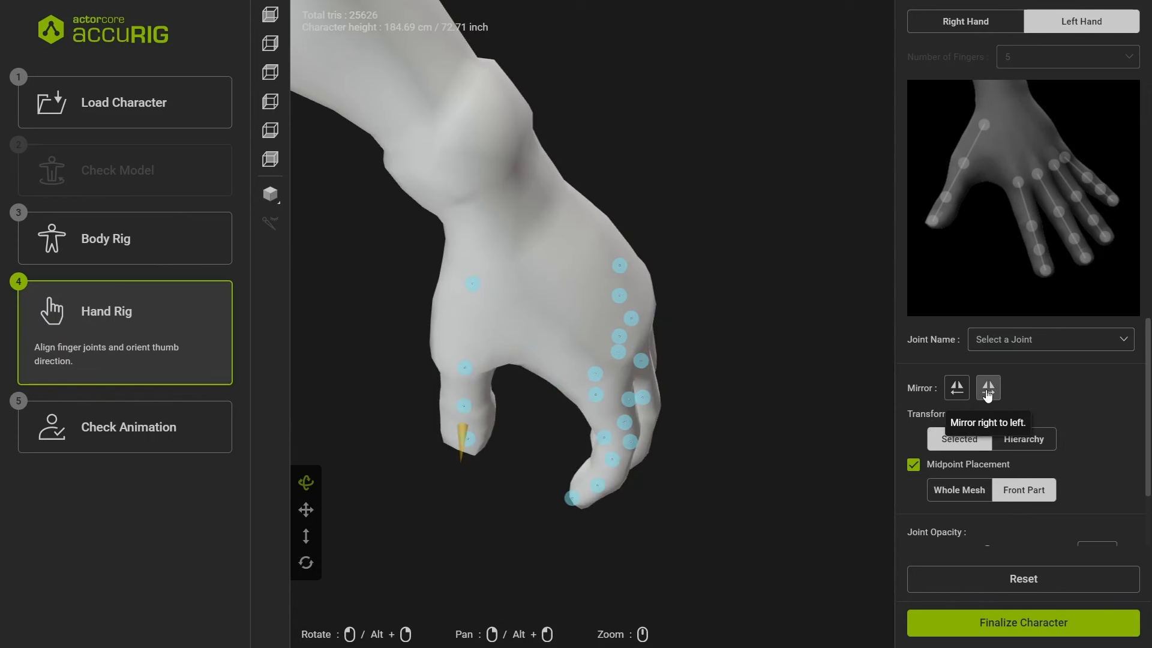
click(1008, 623)
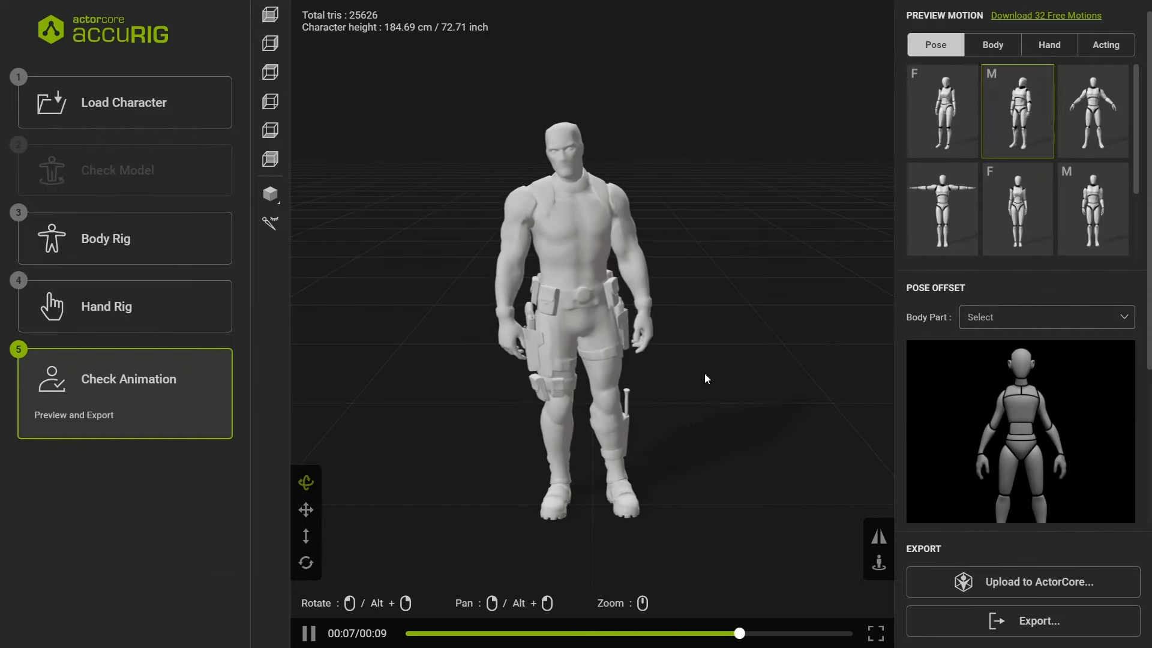
Step: Preview the rigged character with a male walking motion from Acting and the first Hand motion
drag(701, 379, 718, 395)
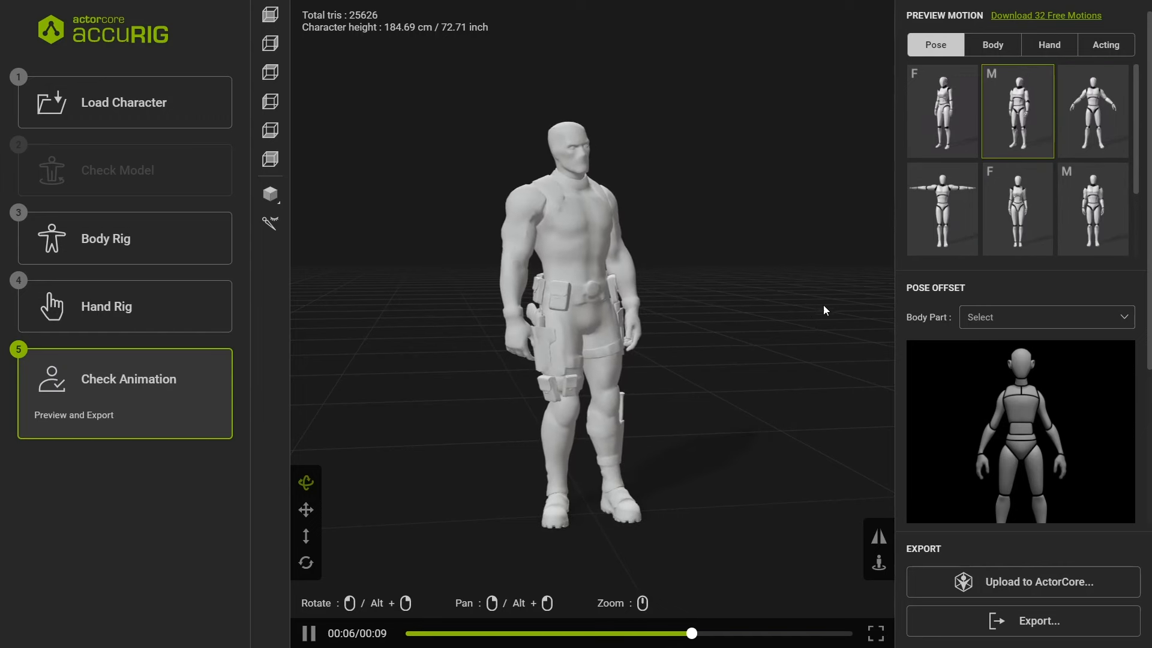
click(1105, 45)
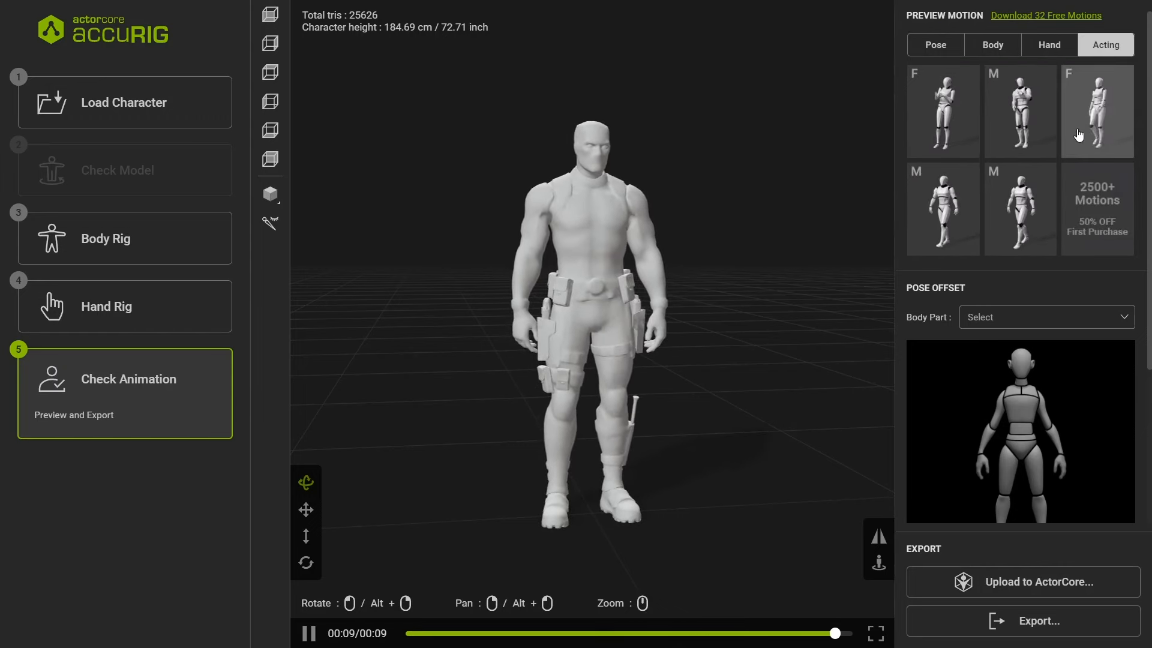
click(958, 216)
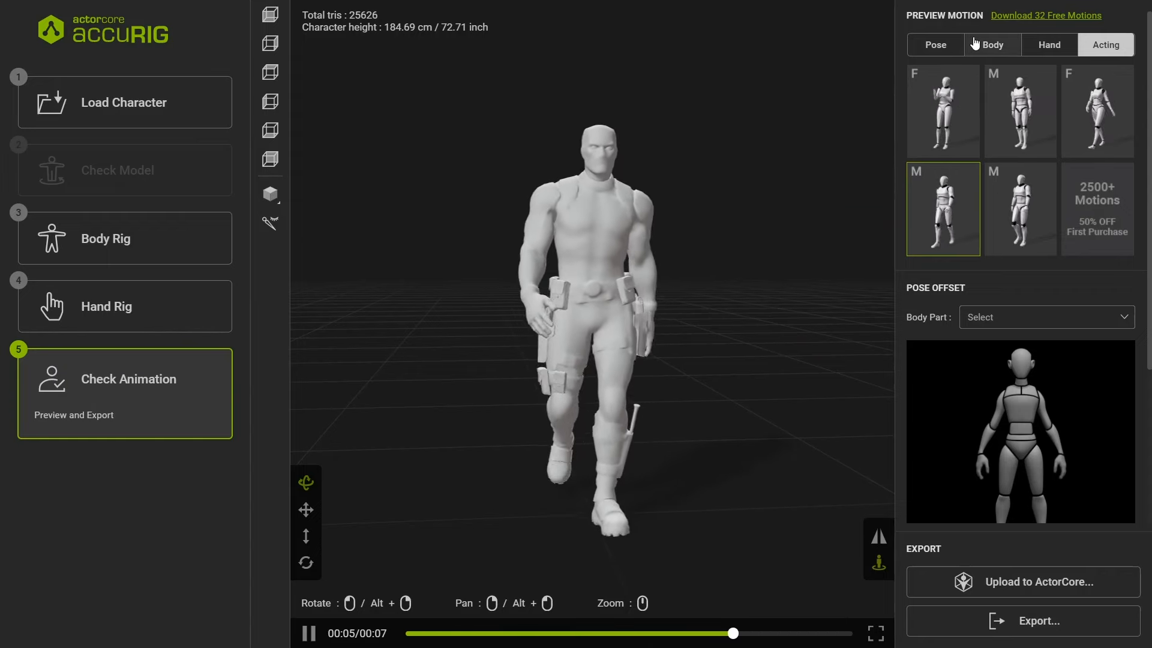
click(1040, 43)
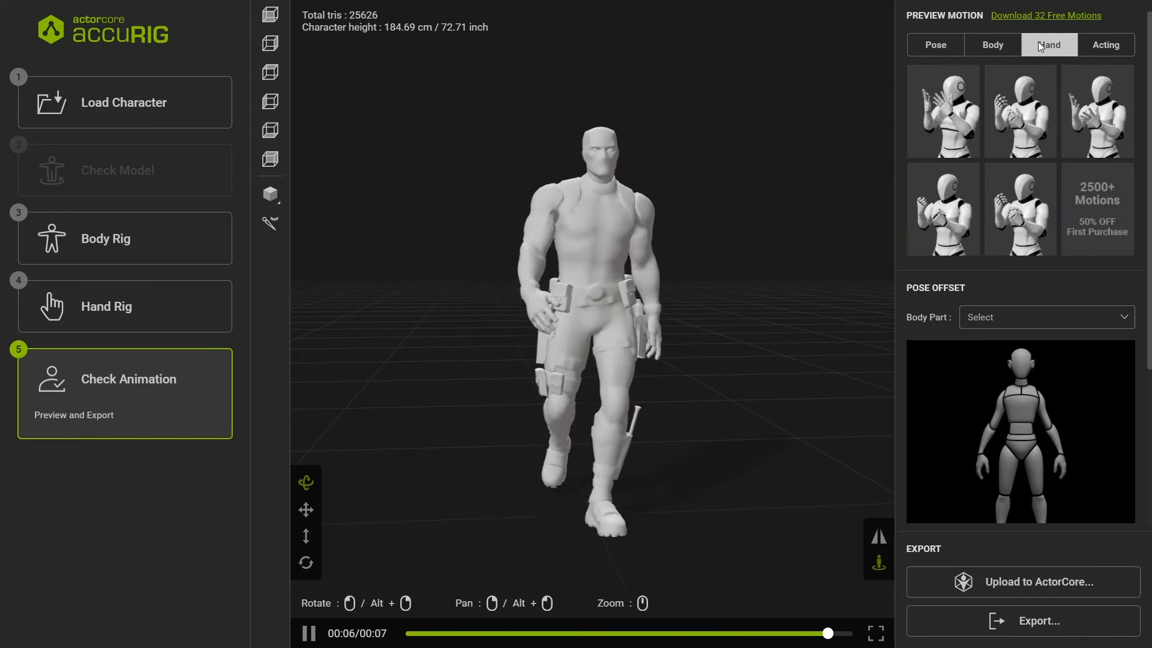
click(950, 104)
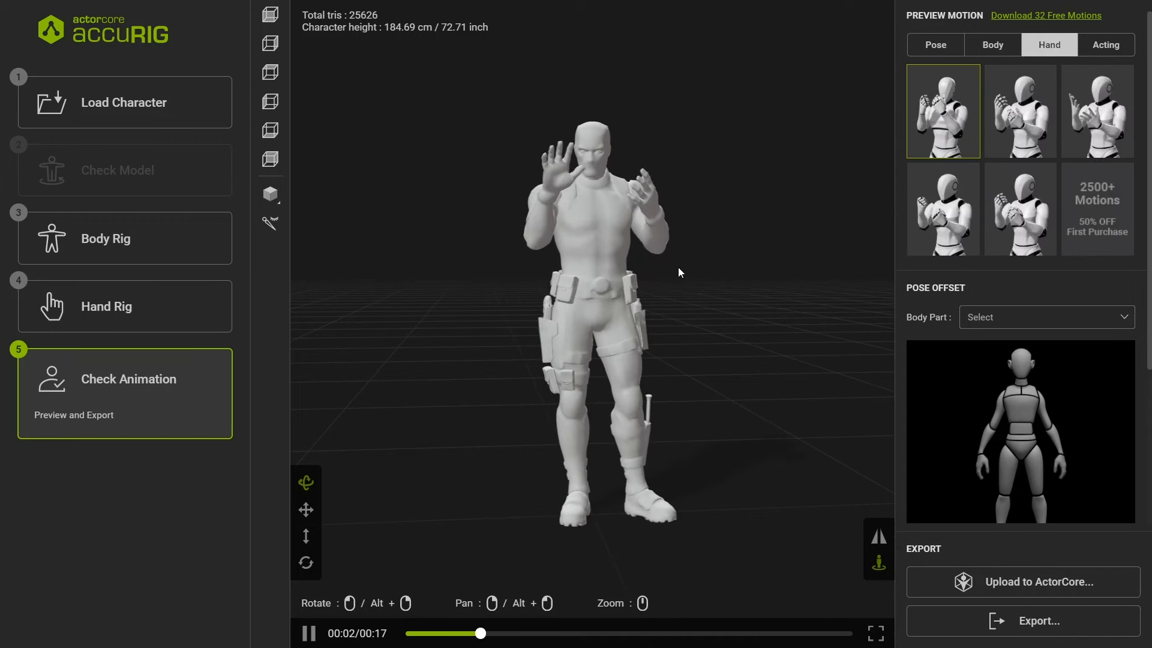
scroll(695, 210, up, 5)
Step: Return the character to the male idle pose and choose Blender as the target application for FBX export
click(935, 44)
click(1017, 111)
scroll(592, 270, down, 5)
click(1022, 621)
click(653, 282)
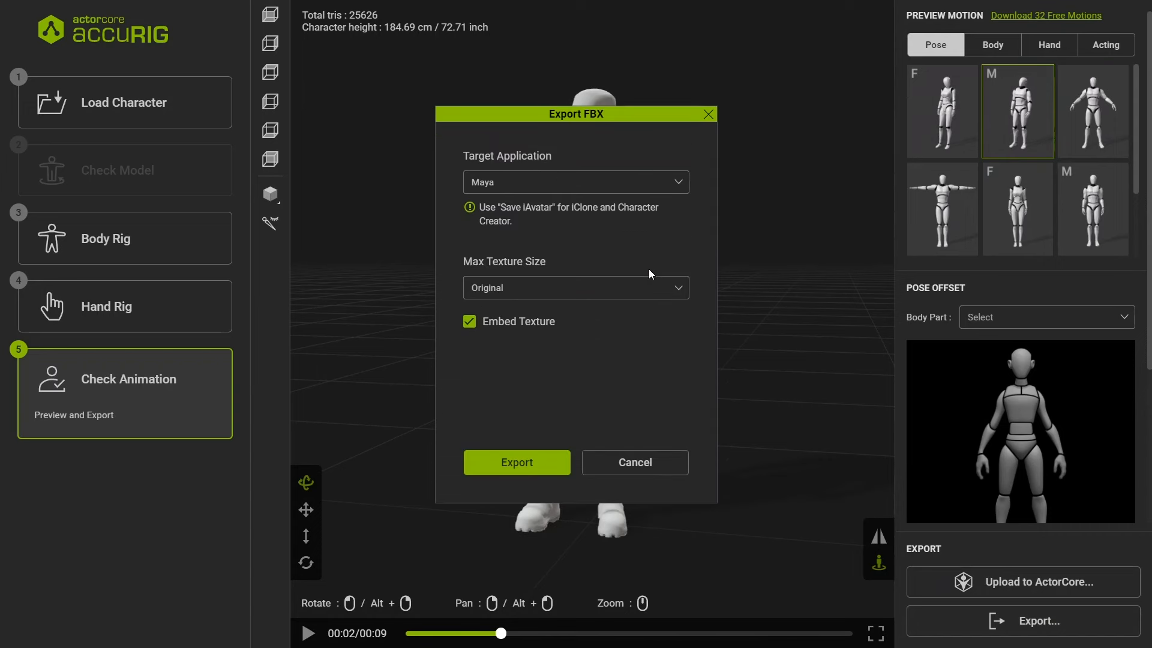
click(605, 187)
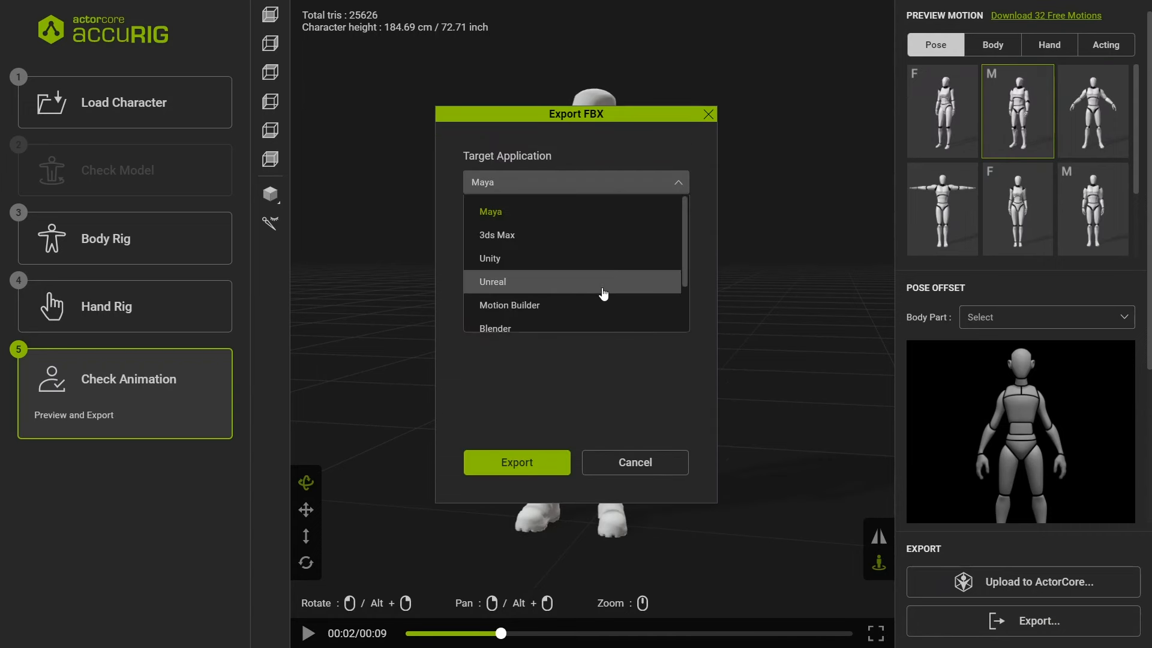
click(601, 325)
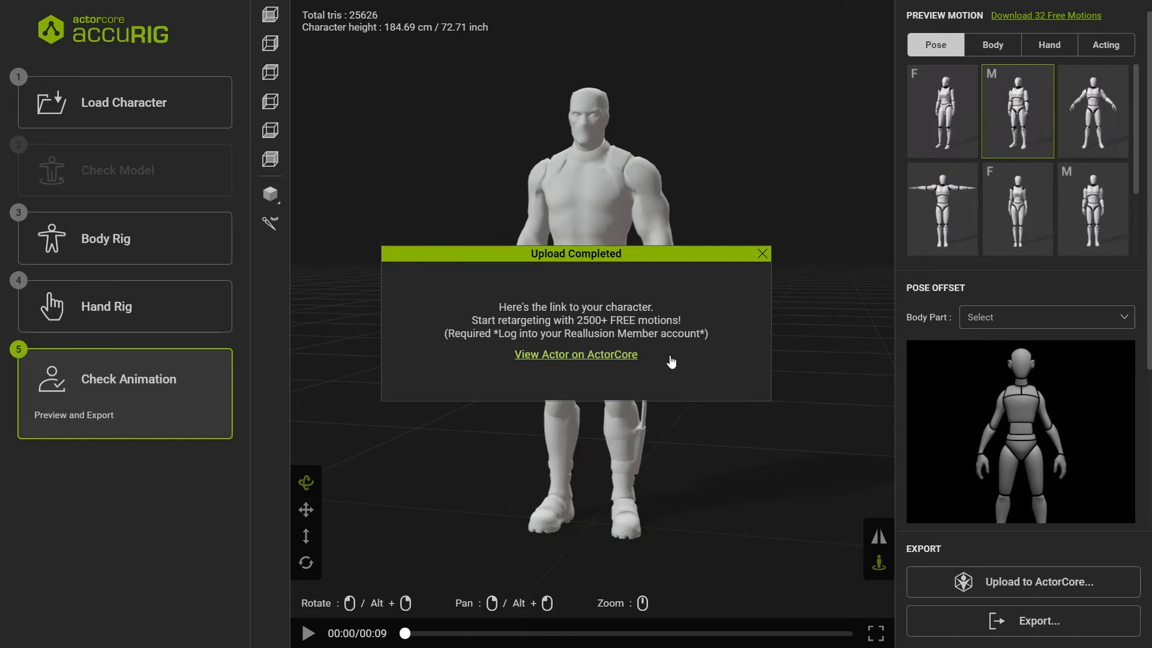
Step: Open the uploaded actor on the ActorCore website and sort the motions by Price Low-to-High
click(573, 355)
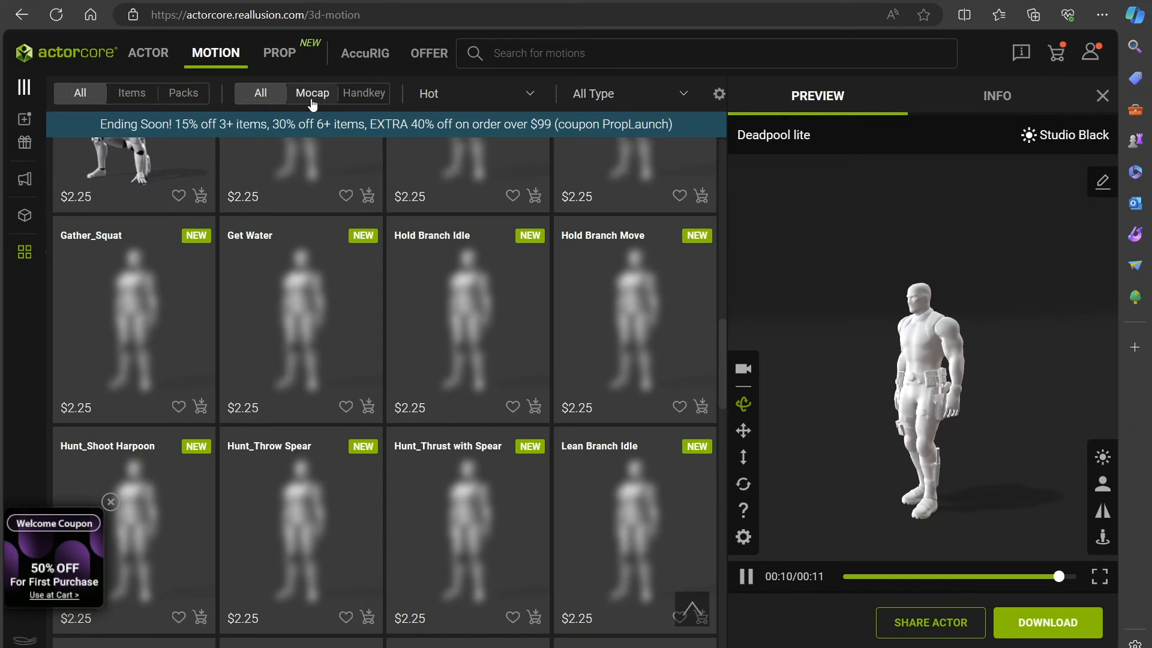
click(453, 98)
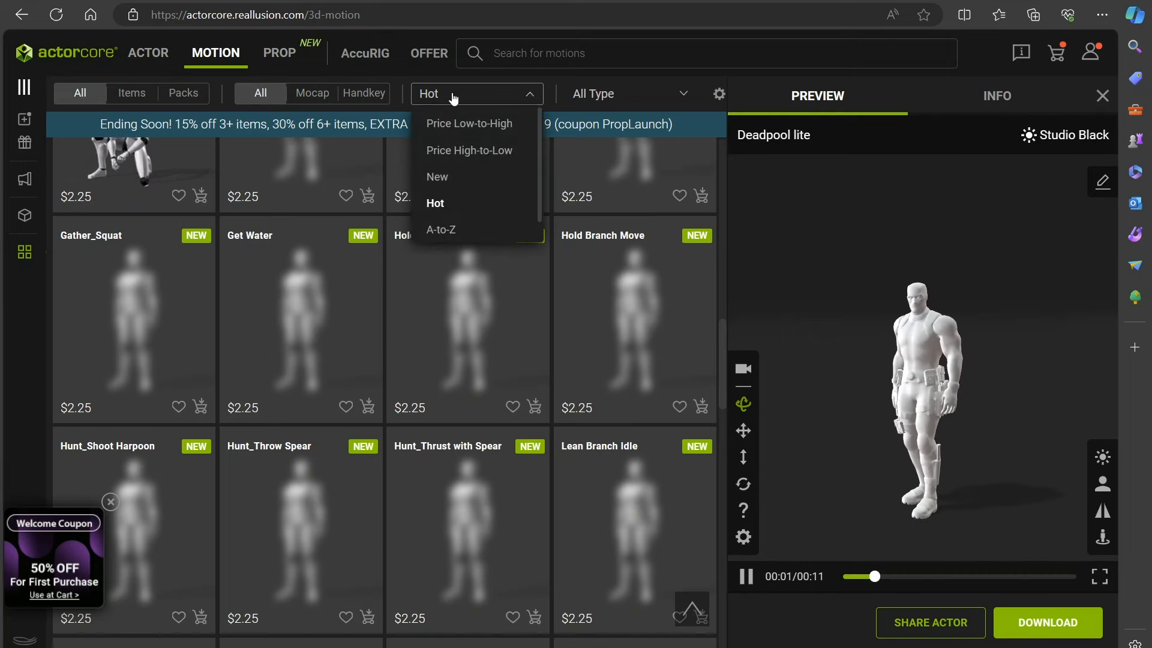
click(495, 124)
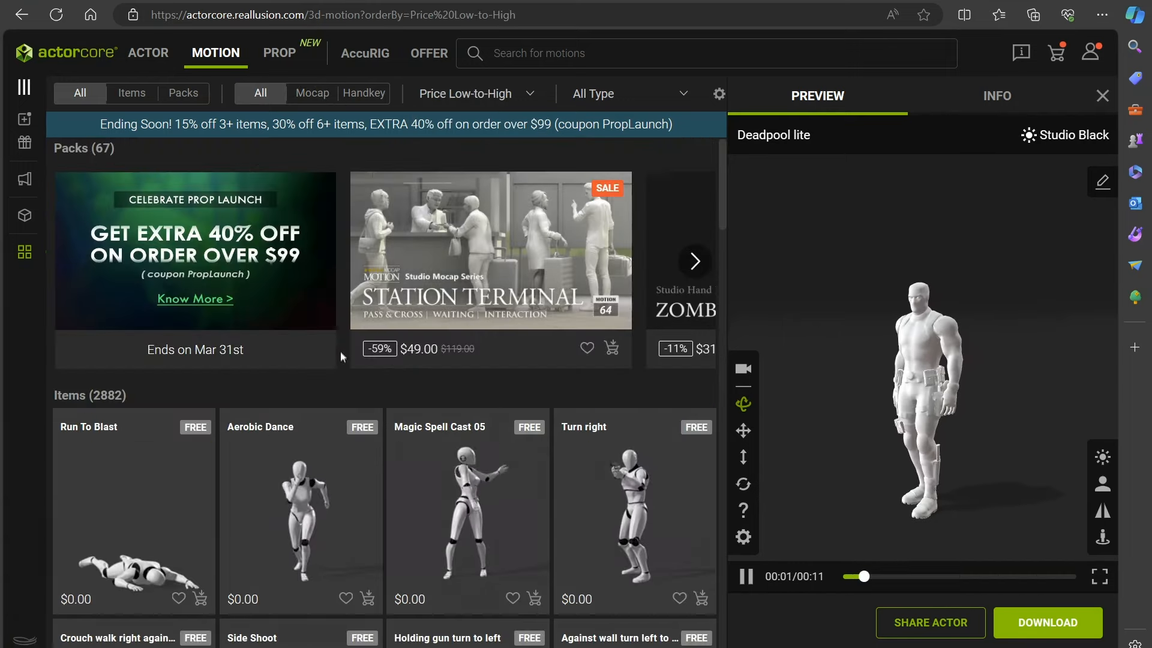